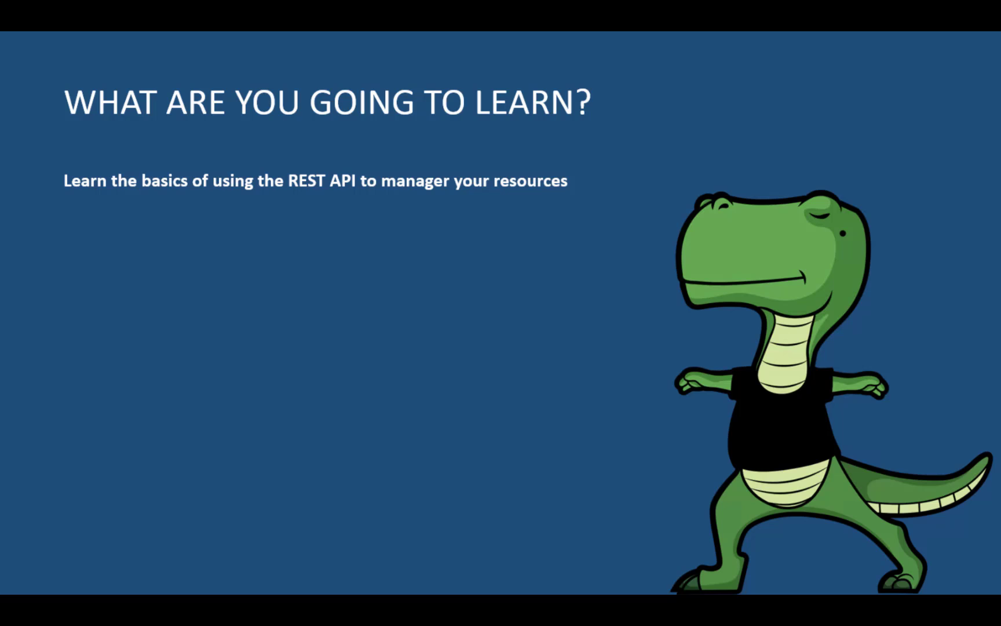
{"action": "key", "text": "Right"}
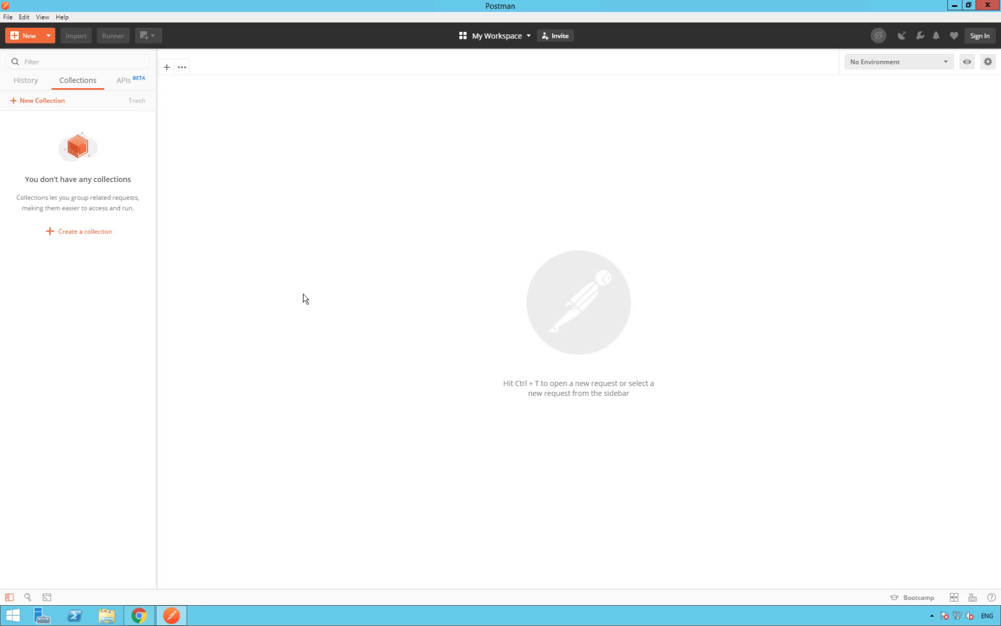
- Start creating a new building block from the Postman toolbar's New option
{"action": "left_click", "coordinate": [35, 35]}
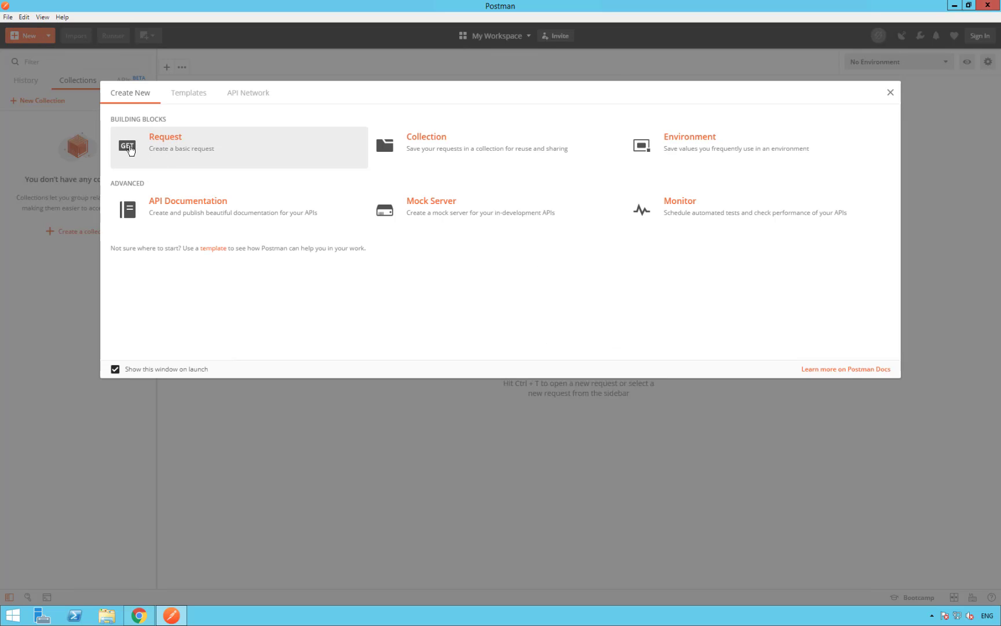
- Create a request named 'Sign In' and a new 'REST Tutorial Collection' to save it into
{"action": "left_click", "coordinate": [170, 153]}
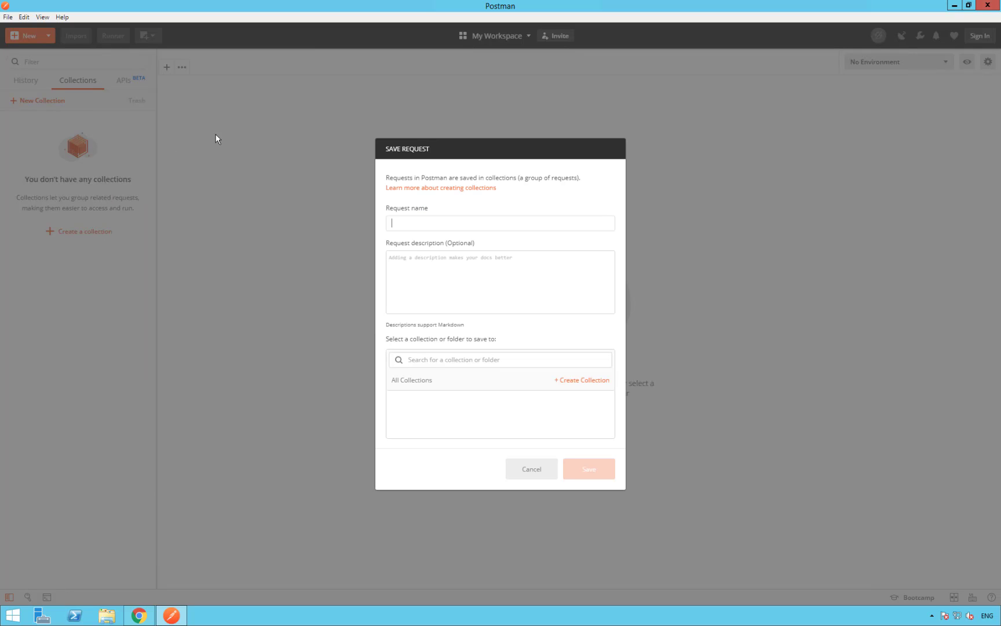
{"action": "type", "text": "S"}
{"action": "type", "text": "ign I"}
{"action": "type", "text": "n"}
{"action": "left_click", "coordinate": [435, 359]}
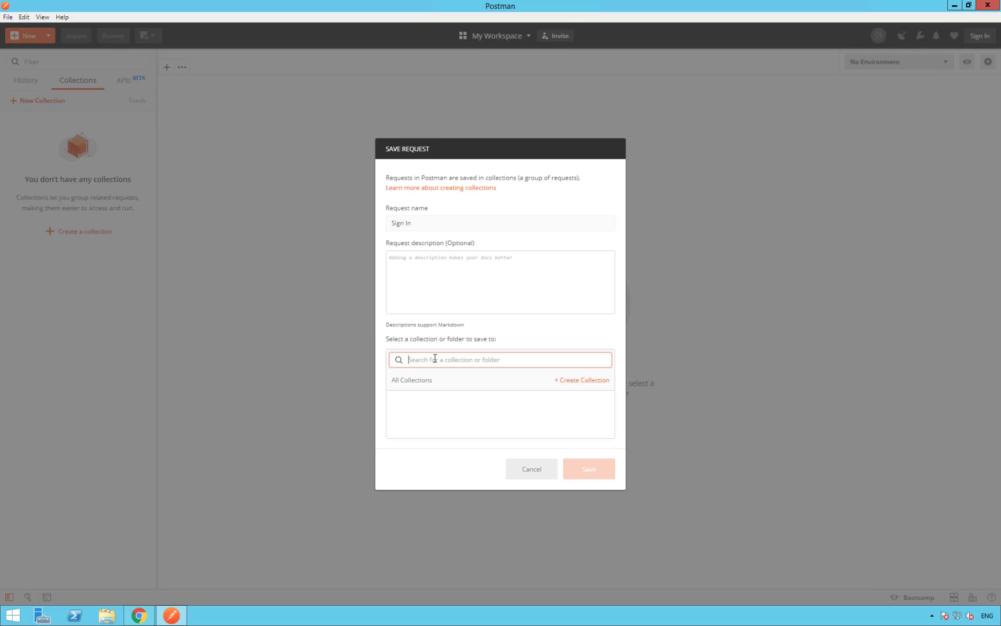
{"action": "type", "text": "RE"}
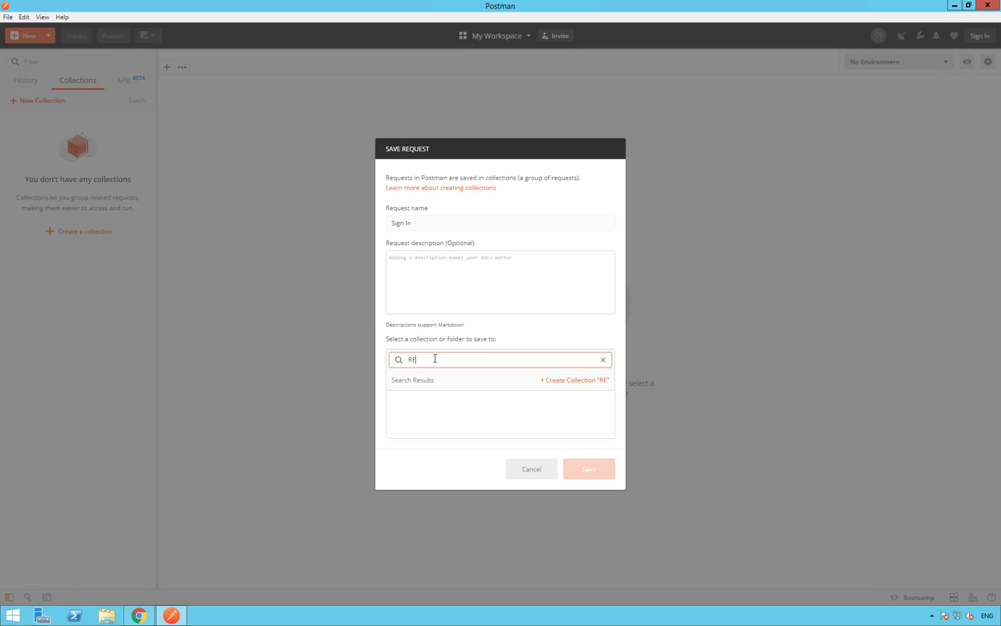
{"action": "type", "text": "ST T"}
{"action": "type", "text": "utori"}
{"action": "type", "text": "al"}
{"action": "type", "text": " Collec"}
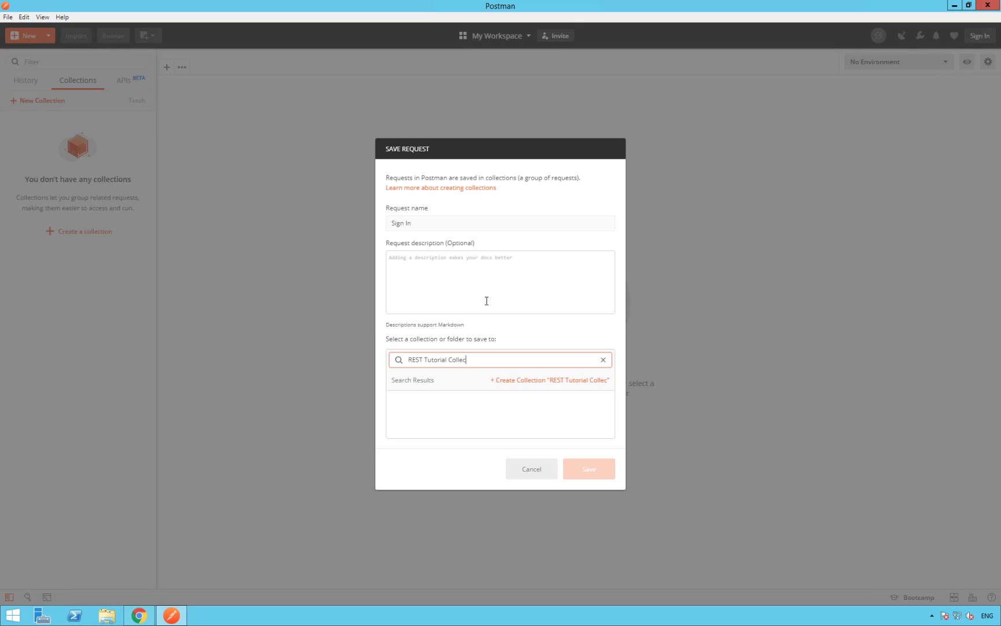
{"action": "type", "text": "tion"}
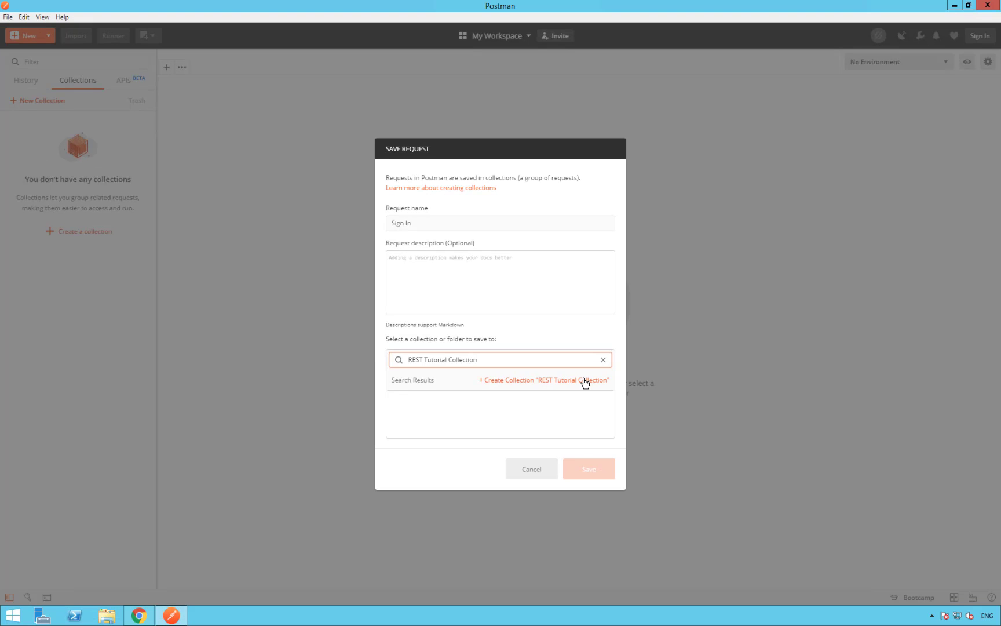
{"action": "left_click", "coordinate": [584, 380]}
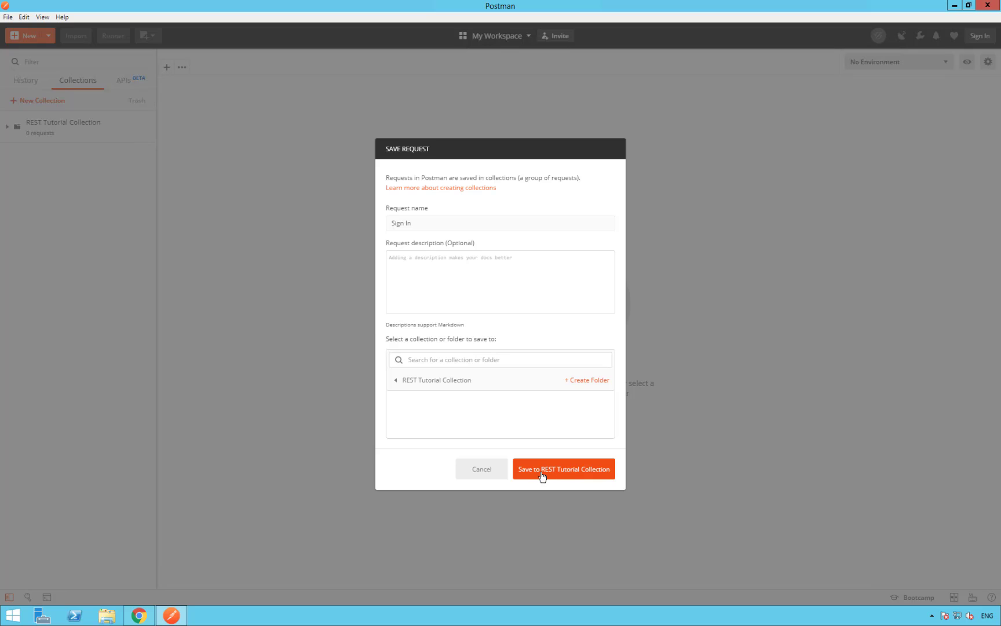
- Save Sign In into REST Tutorial Collection and change its method from GET to POST
{"action": "left_click", "coordinate": [580, 470]}
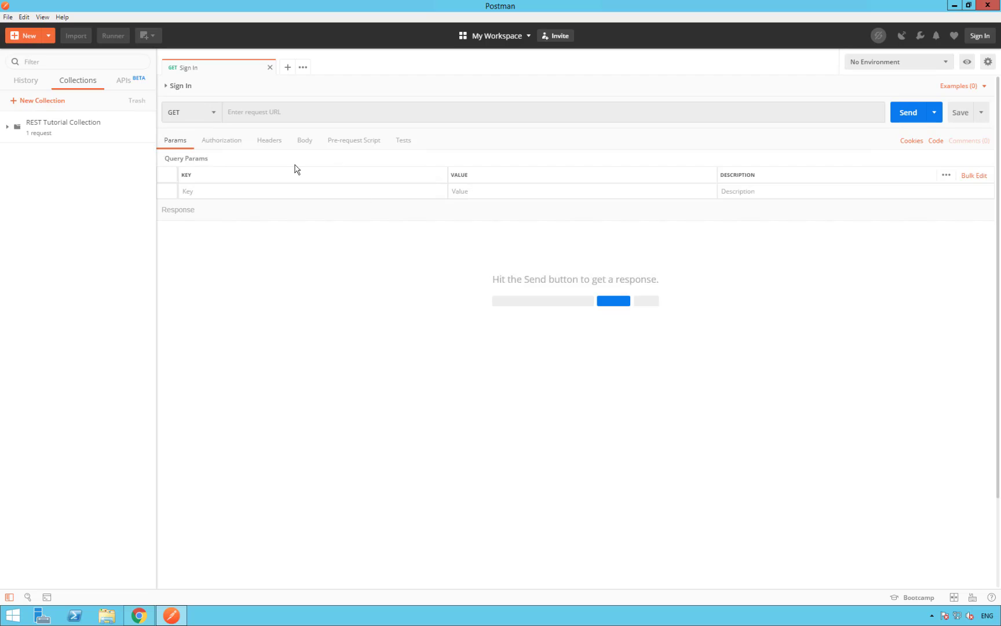
{"action": "left_click", "coordinate": [214, 117]}
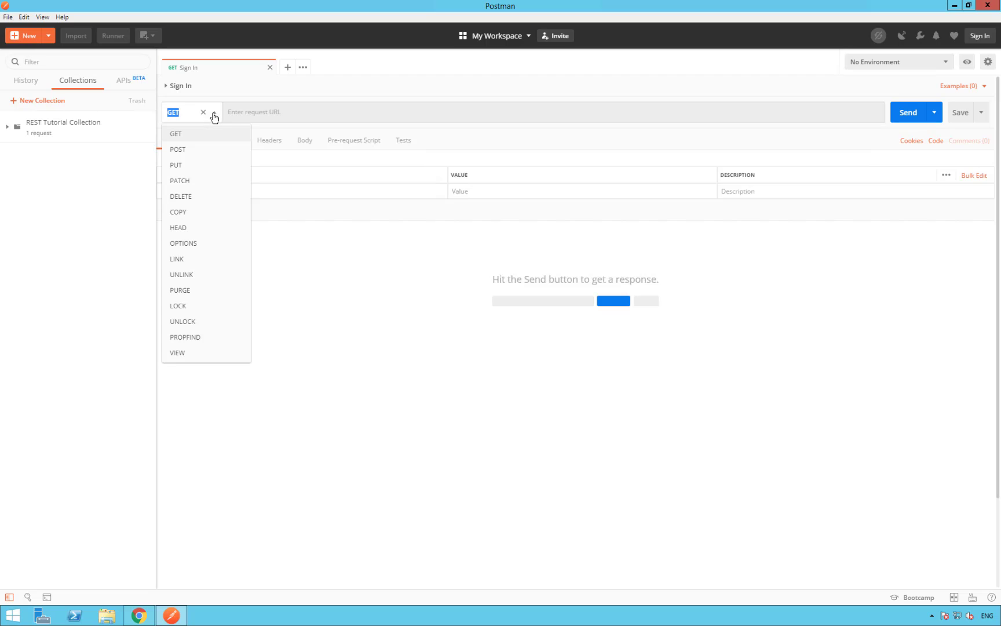
{"action": "left_click", "coordinate": [210, 153]}
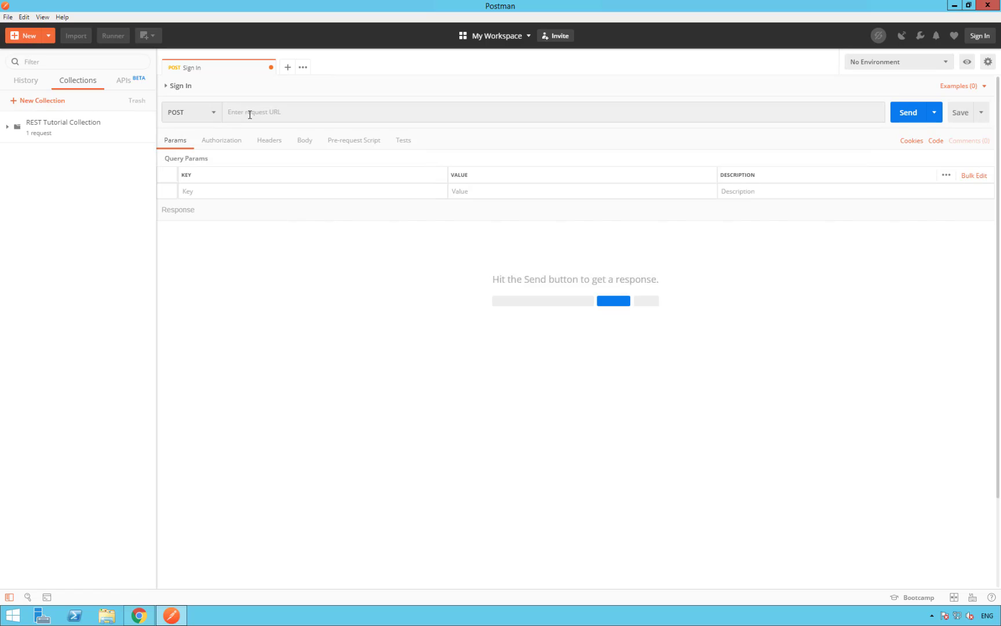
- Fill the URL with the suggested 10ax.online.tableau.com api/3.3/auth/signin address
{"action": "left_click", "coordinate": [249, 115]}
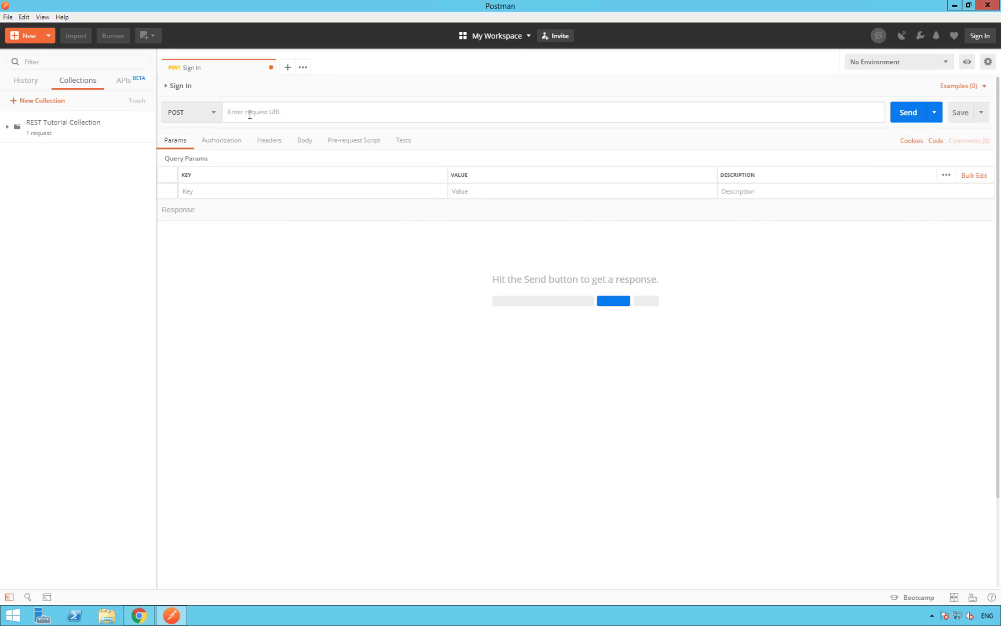
{"action": "type", "text": "h"}
{"action": "type", "text": "tt"}
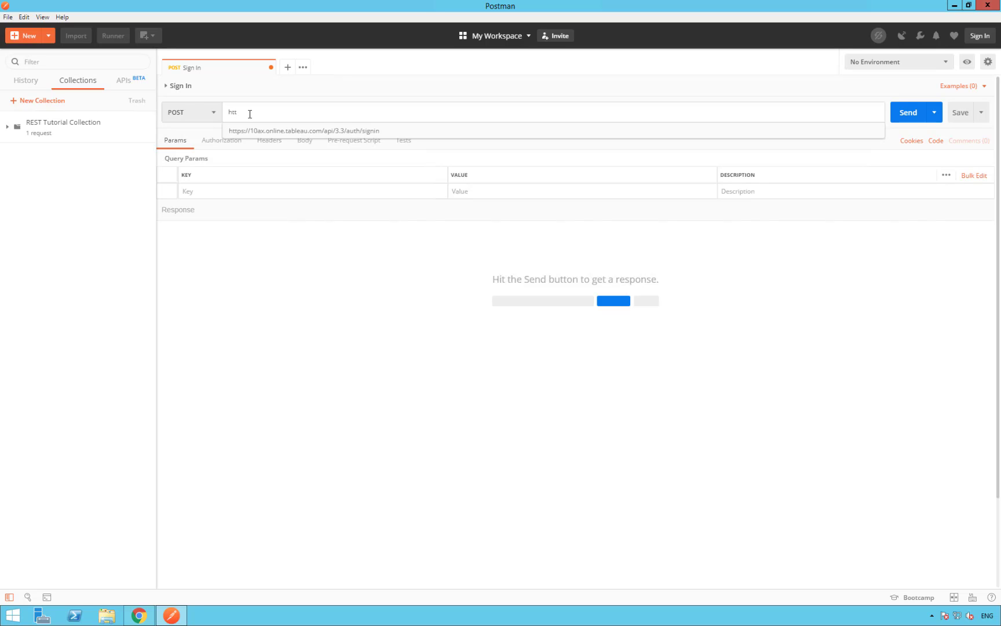
{"action": "key", "text": "Down"}
{"action": "key", "text": "Return"}
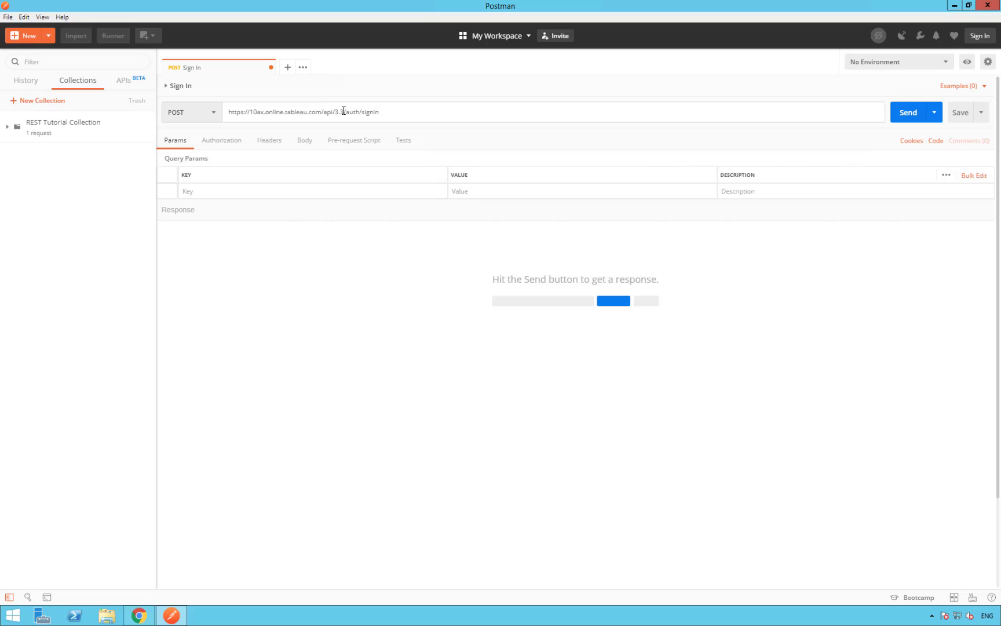
- Change the URL's API version to 3.4 and highlight the server address portion
{"action": "left_click", "coordinate": [344, 111]}
{"action": "key", "text": "BackSpace"}
{"action": "type", "text": "4"}
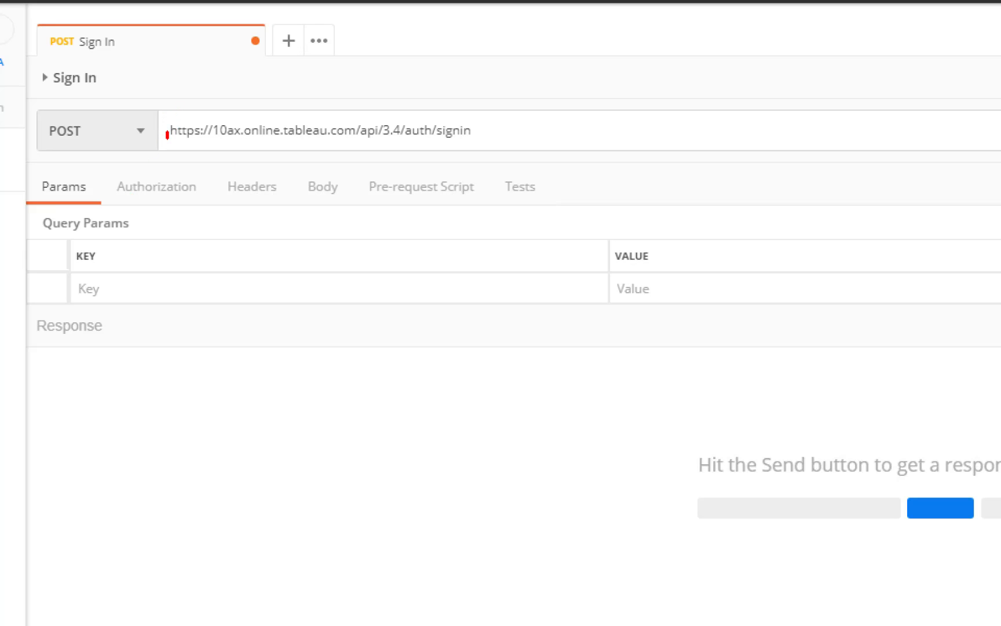
{"action": "left_click_drag", "start_coordinate": [167, 135], "coordinate": [360, 137]}
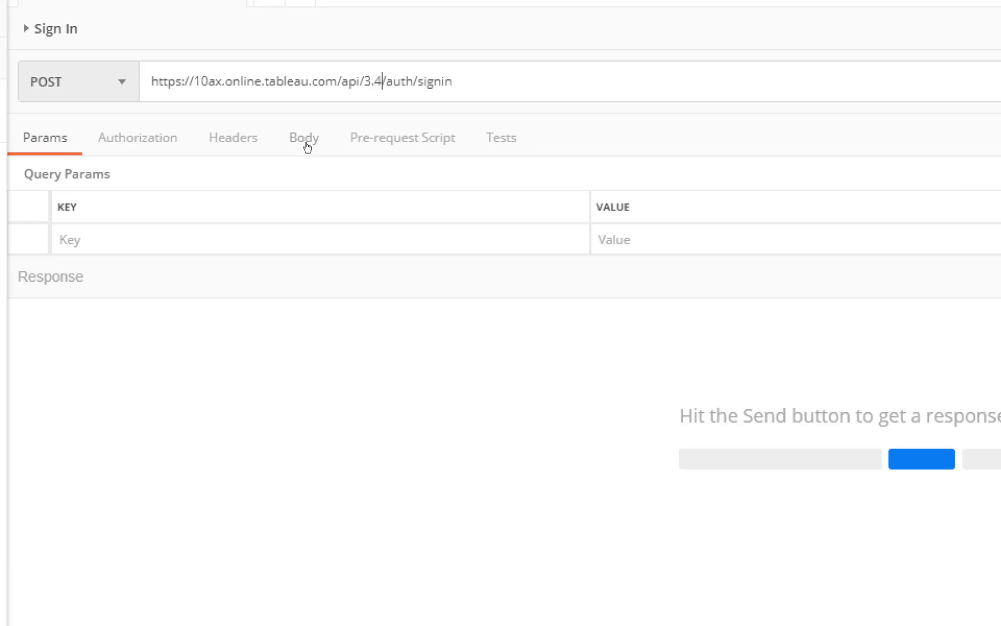
- Switch the request to use a raw text body, still empty
{"action": "left_click", "coordinate": [306, 146]}
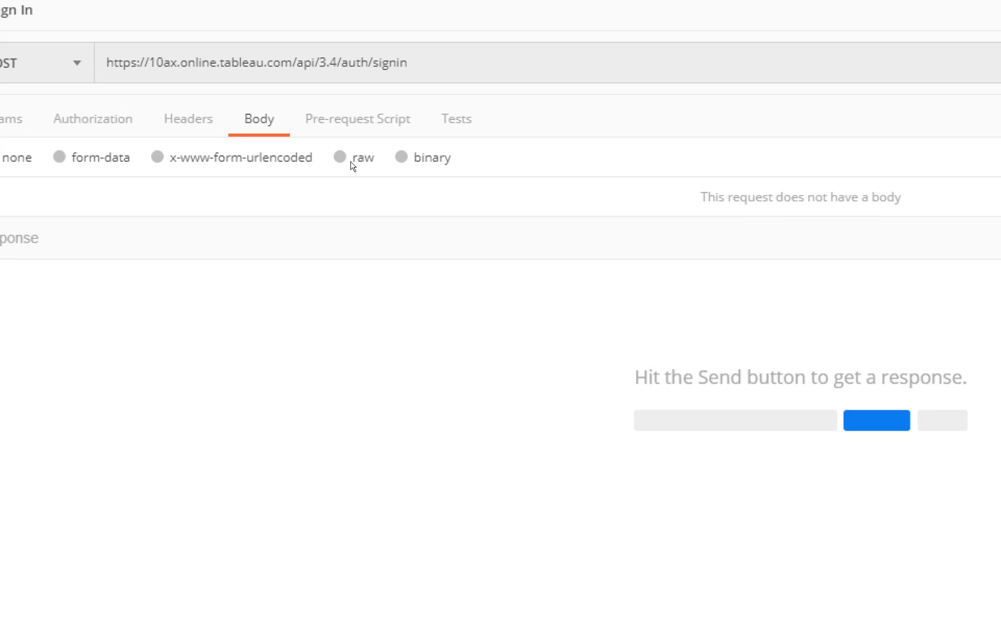
{"action": "left_click", "coordinate": [351, 162]}
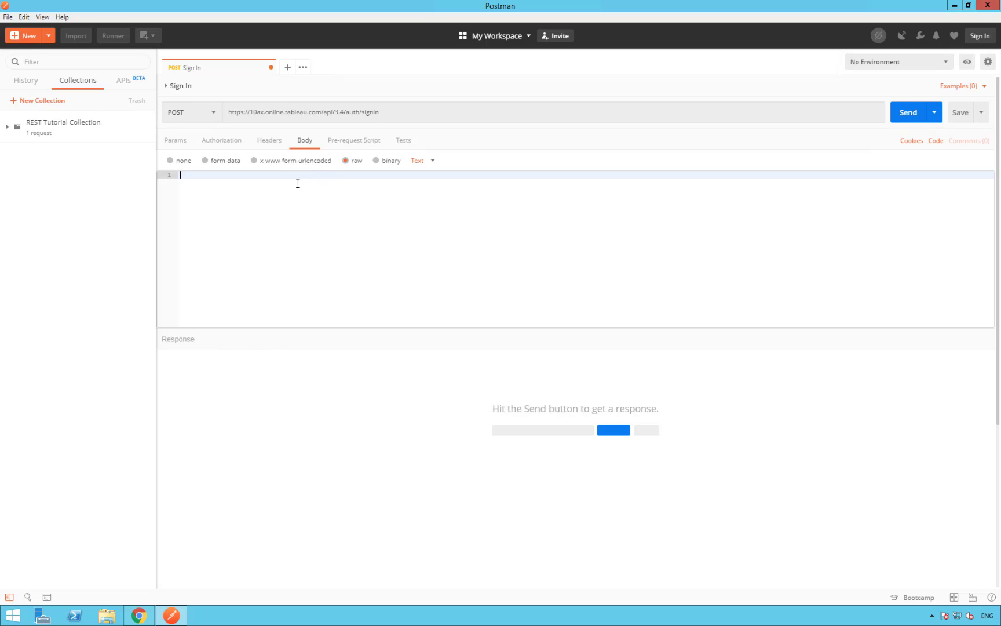
- Paste the tsRequest XML body and highlight its username, password and site contentUrl values
{"action": "key", "text": "ctrl+v"}
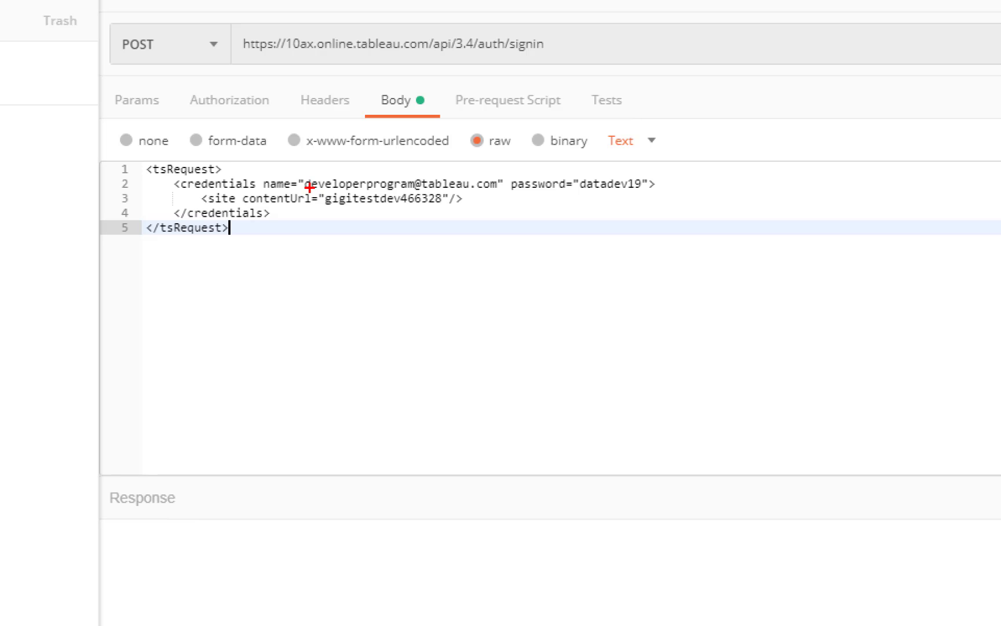
{"action": "left_click_drag", "start_coordinate": [309, 186], "coordinate": [428, 187]}
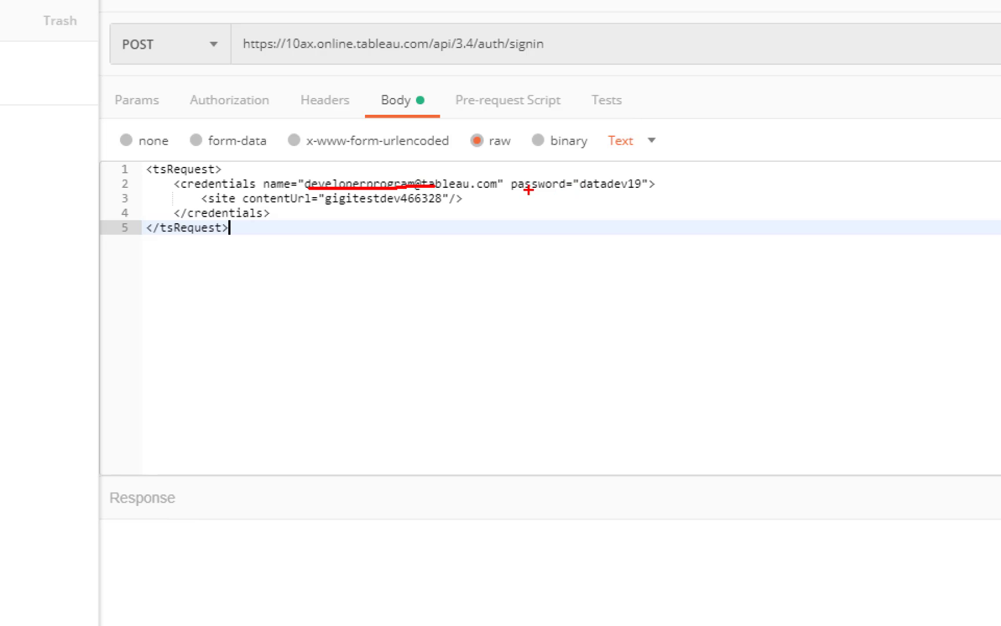
{"action": "left_click_drag", "start_coordinate": [583, 192], "coordinate": [629, 192]}
{"action": "left_click_drag", "start_coordinate": [323, 208], "coordinate": [436, 209]}
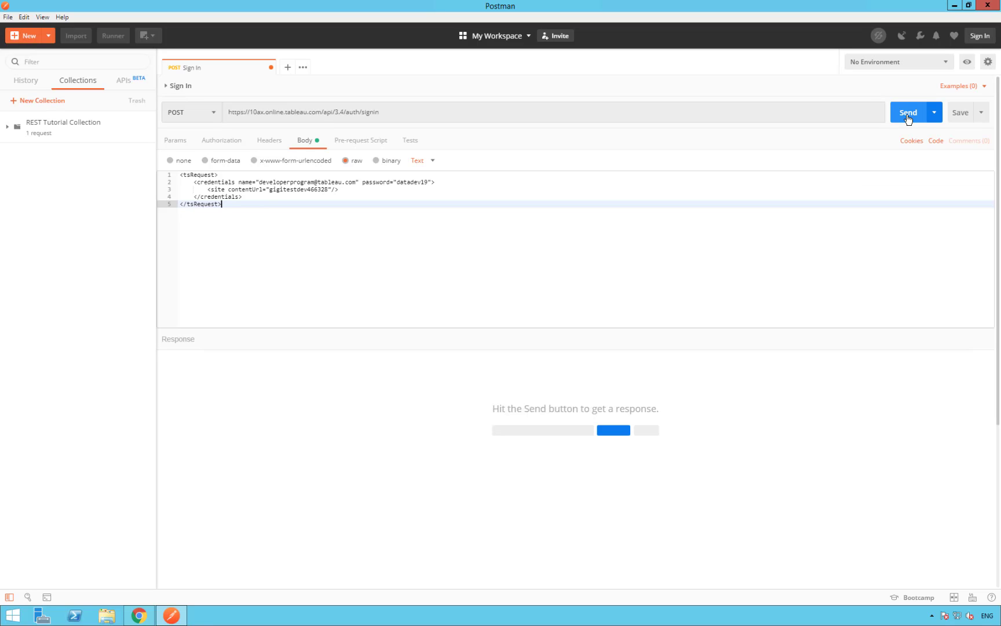
- Send the Sign In request and receive the tsResponse with credentials token, site and user IDs
{"action": "left_click", "coordinate": [908, 113]}
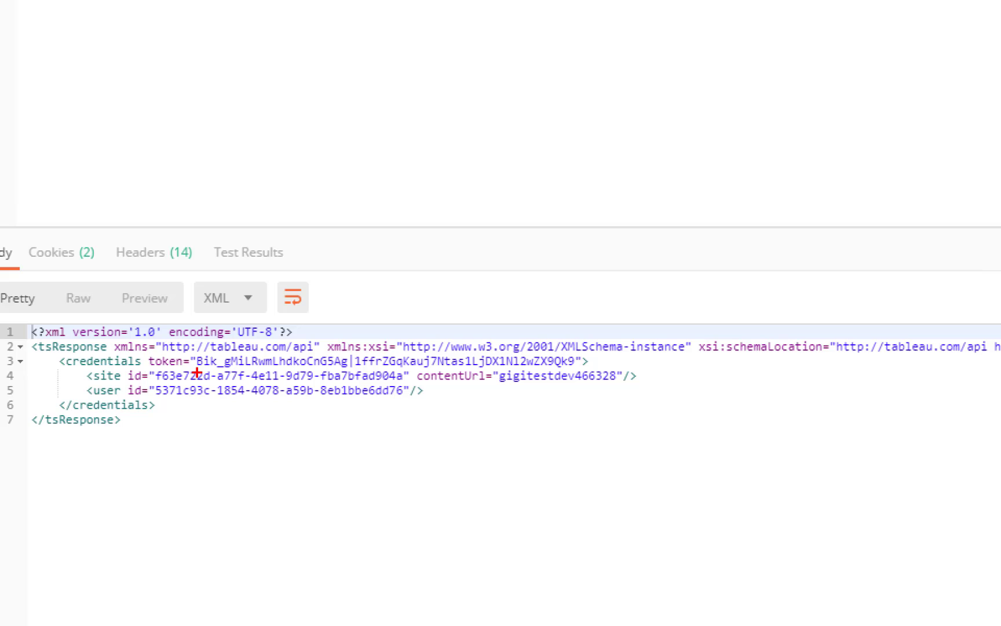
{"action": "left_click_drag", "start_coordinate": [196, 364], "coordinate": [301, 369]}
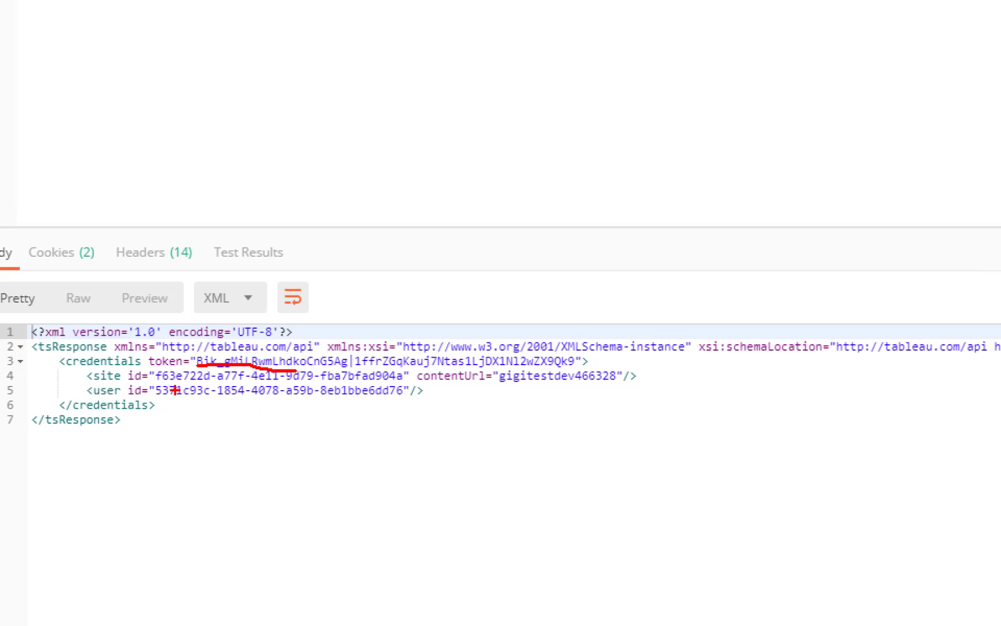
{"action": "left_click_drag", "start_coordinate": [167, 383], "coordinate": [360, 386]}
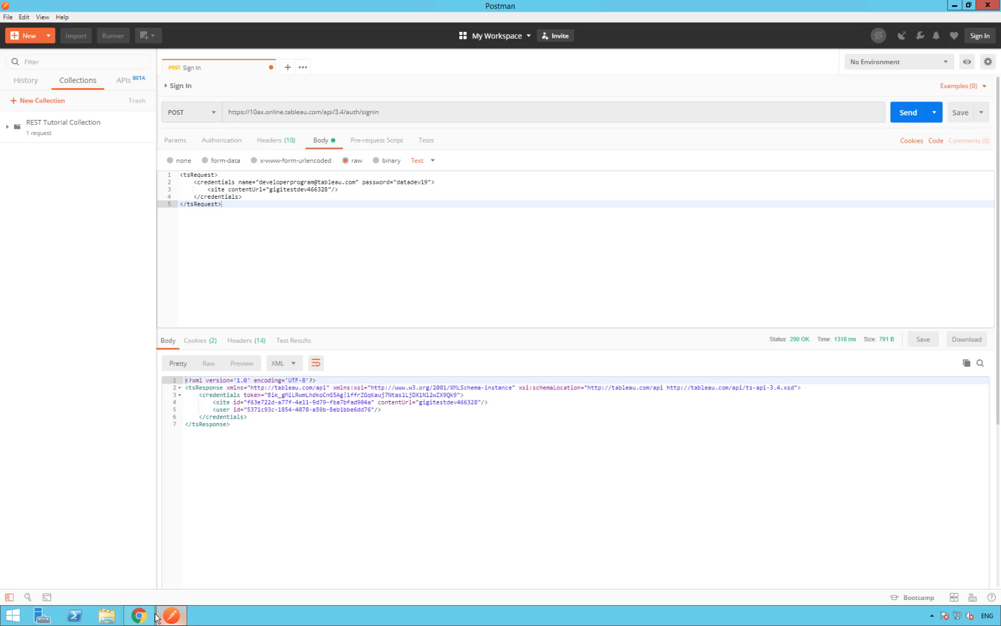
- Return to the slideshow's 'Thanks for watching!' closing slide
{"action": "left_click", "coordinate": [146, 616]}
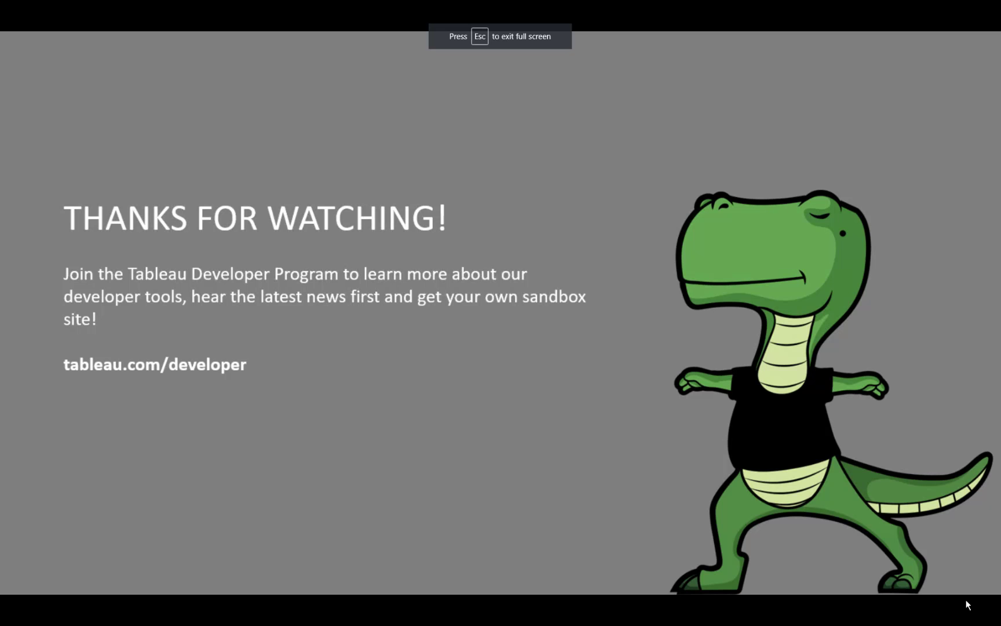